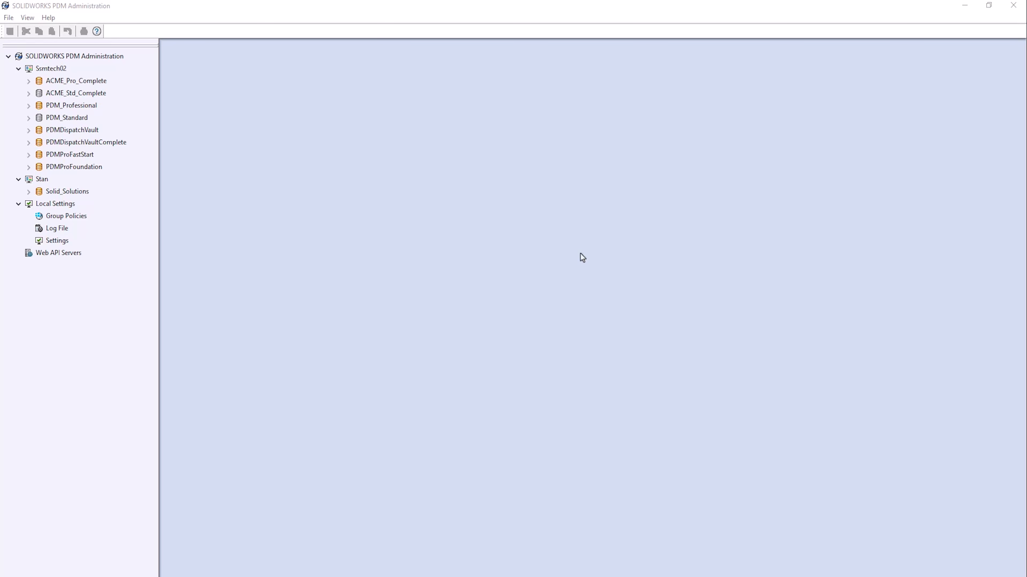
Step: Log in to the PDM_Standard vault as admin and expand its Tasks node
double_click(56, 120)
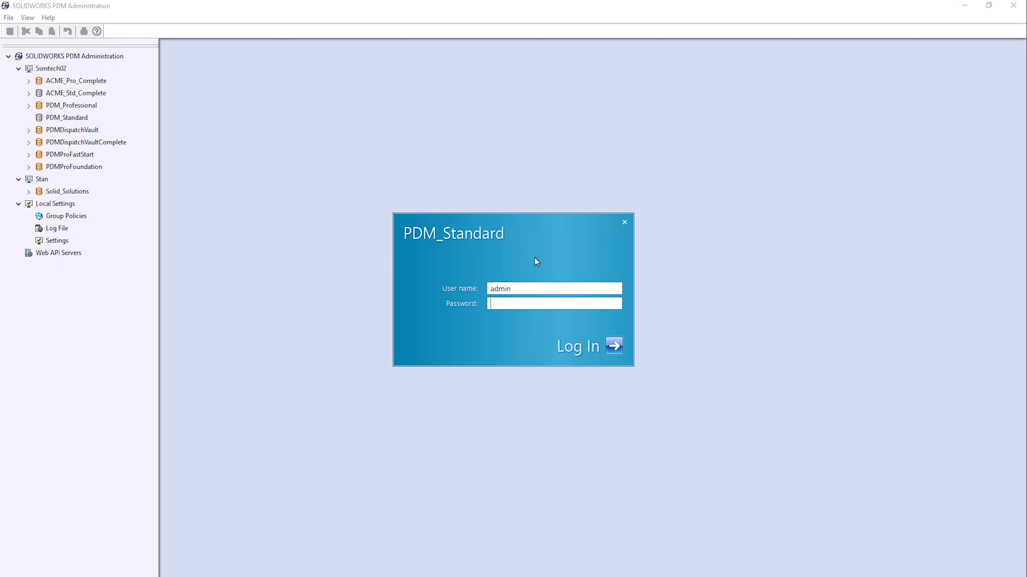
click(606, 348)
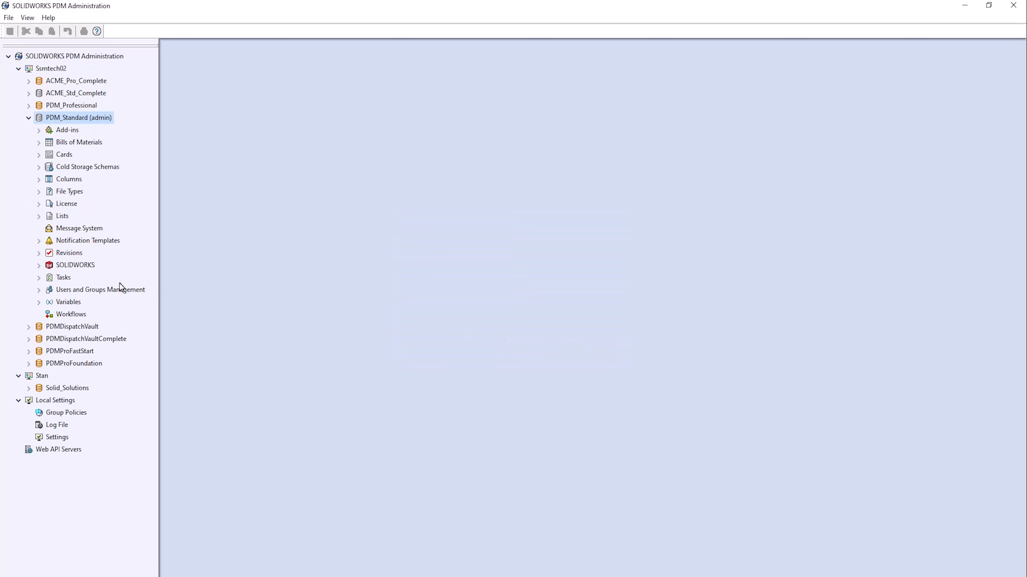
click(59, 277)
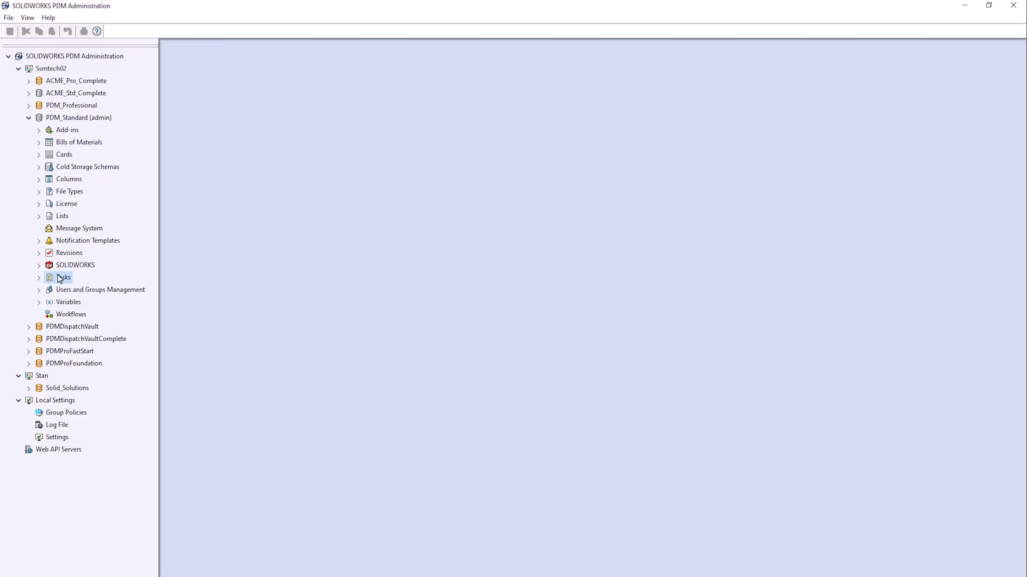
click(38, 278)
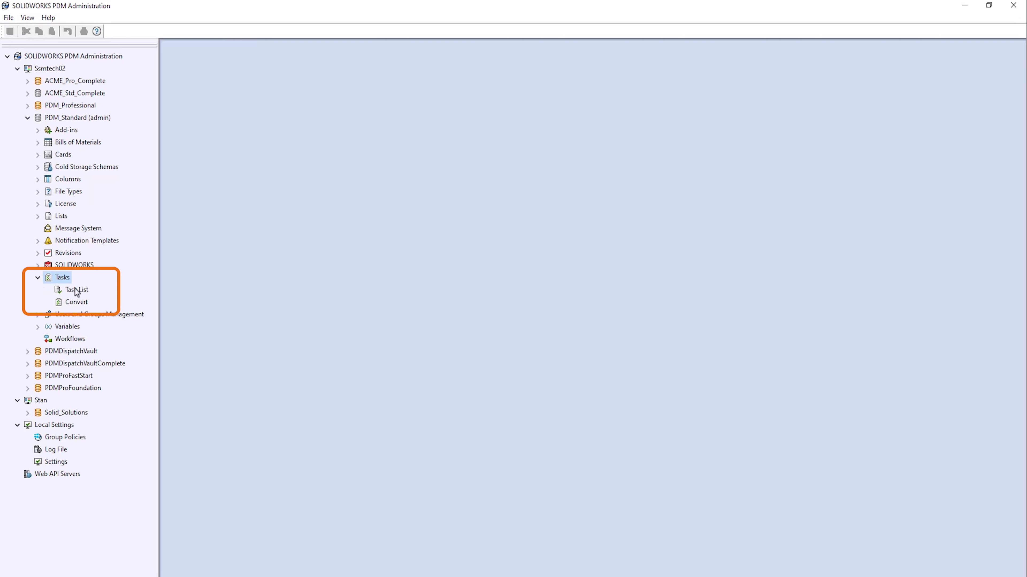
Step: Open the properties of the Convert task in the PDM_Standard vault
click(76, 304)
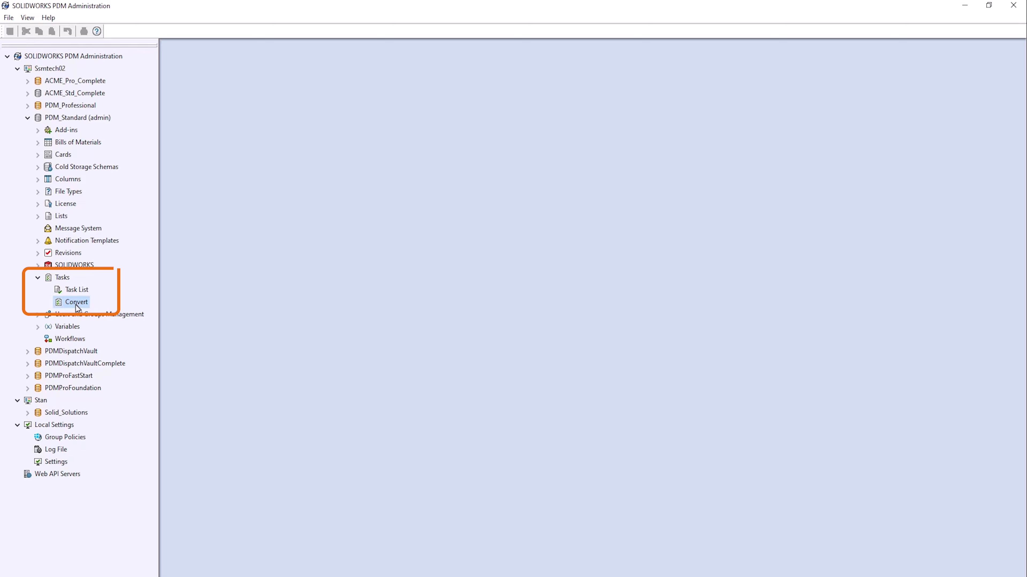
right_click(78, 309)
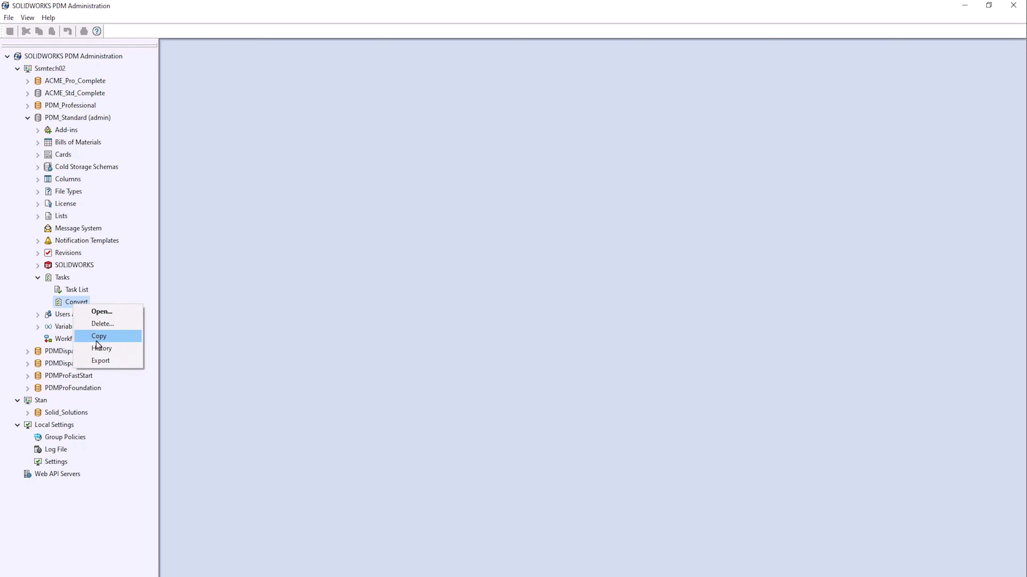
click(99, 337)
double_click(74, 302)
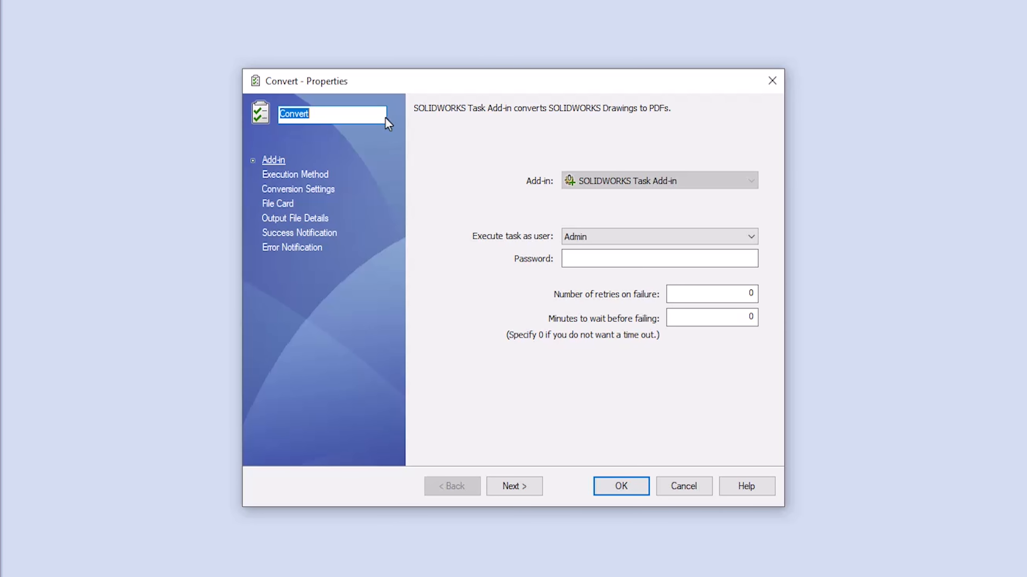
Step: Rename the task as Convert SWs Drawings to PDF
click(385, 117)
text(SWs)
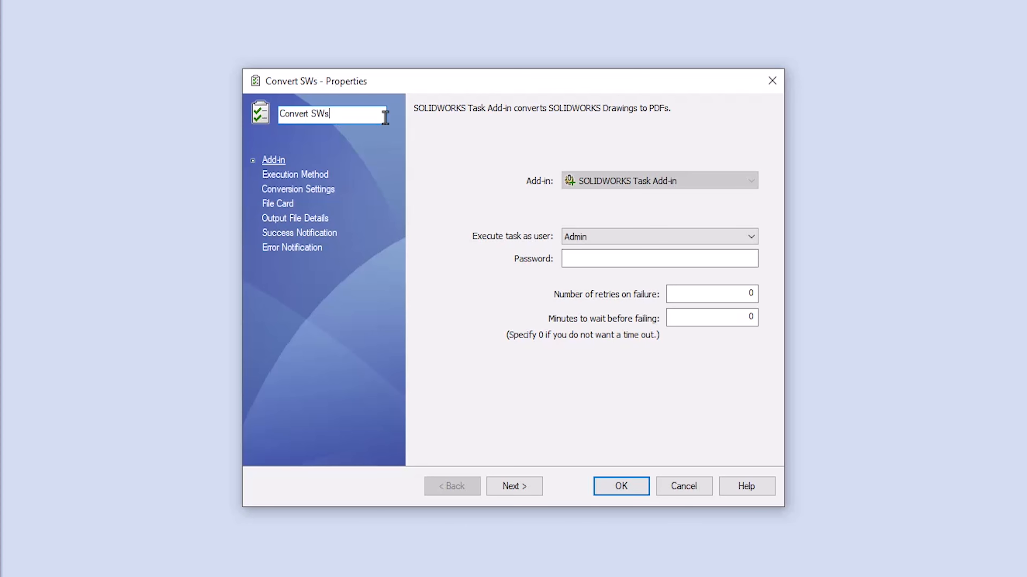
text( Drawings t)
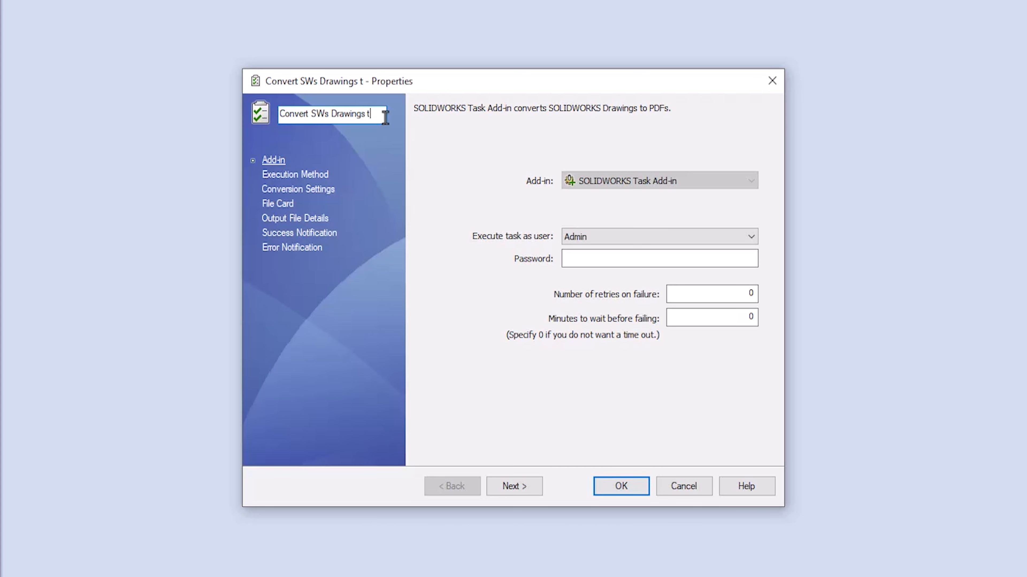
text(o PDF)
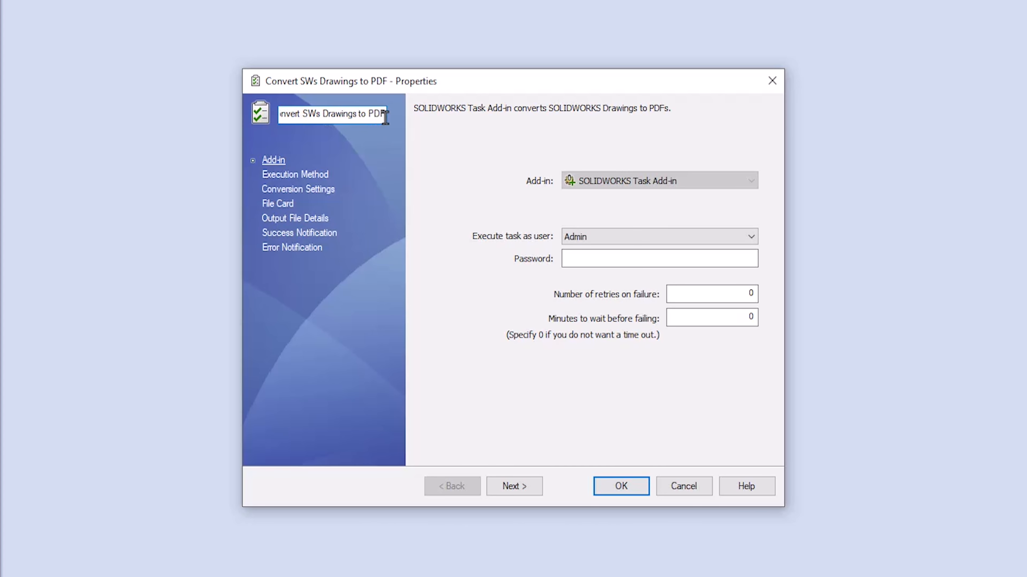
Step: Have the task executed as user Admin, keeping retries on failure and minutes to wait before failing at 0
click(594, 238)
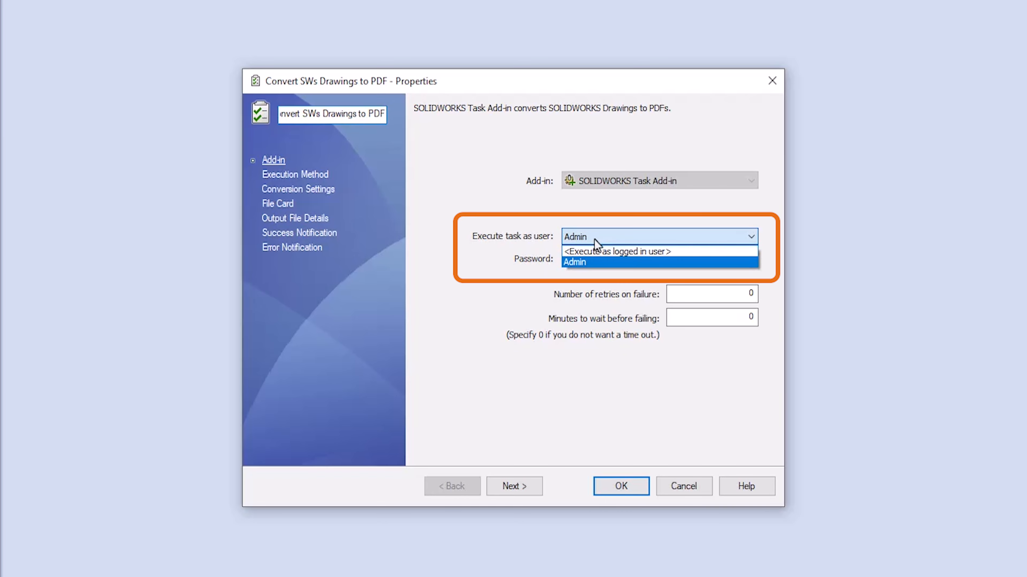
click(595, 259)
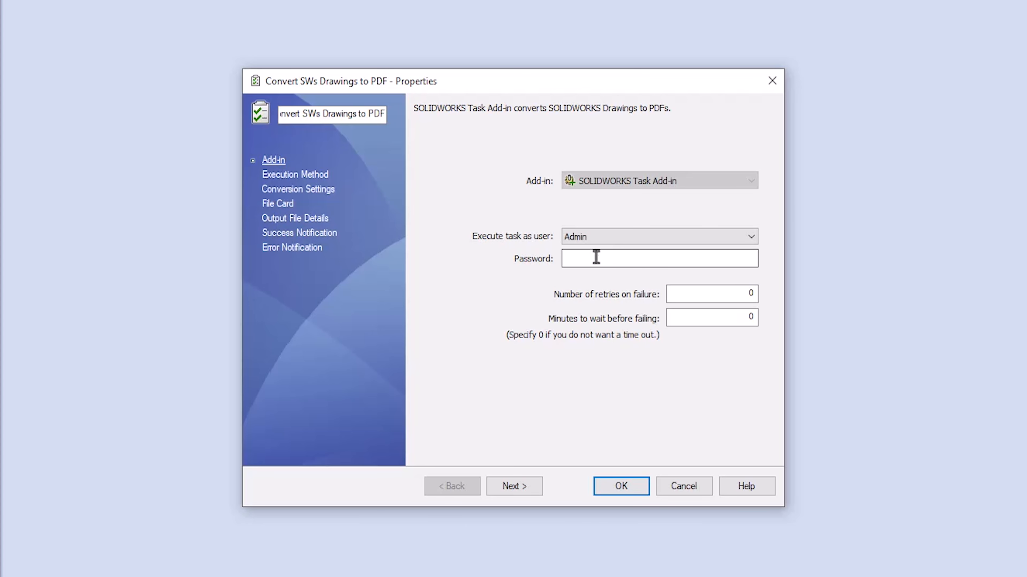
click(699, 291)
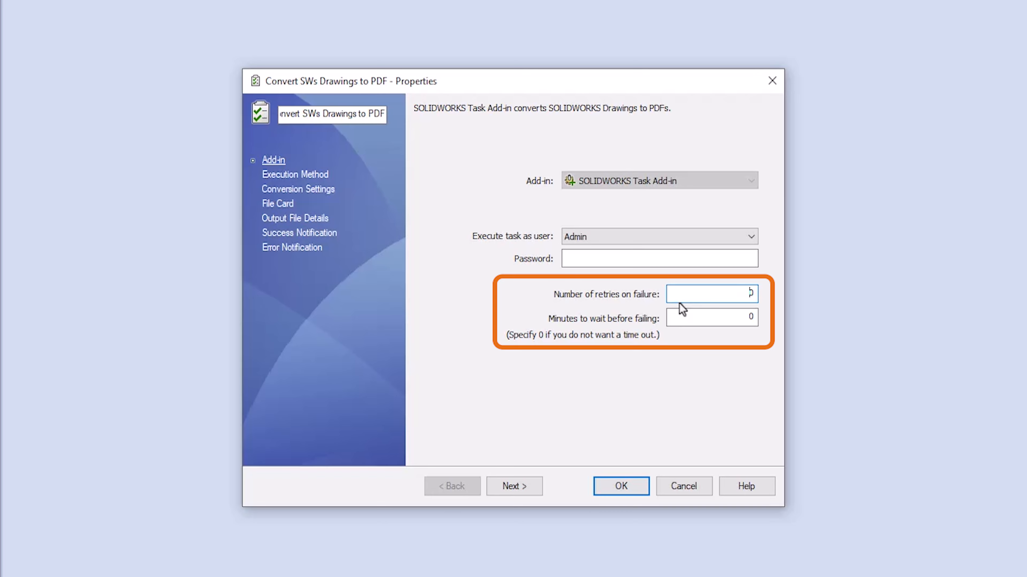
click(728, 321)
Step: Enable SSMTECH02 as a computer supporting the task in the execution method settings
click(517, 485)
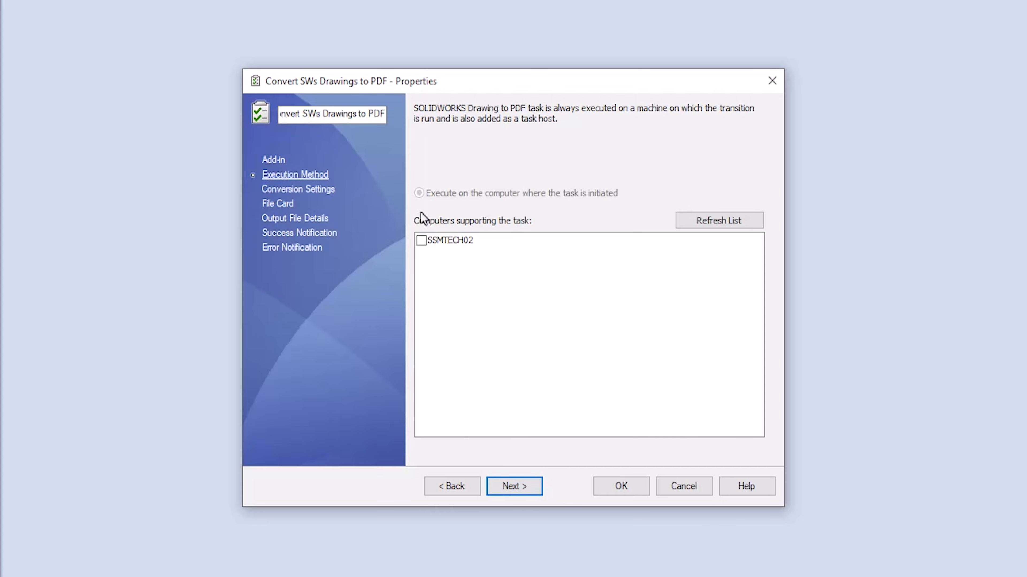
click(421, 242)
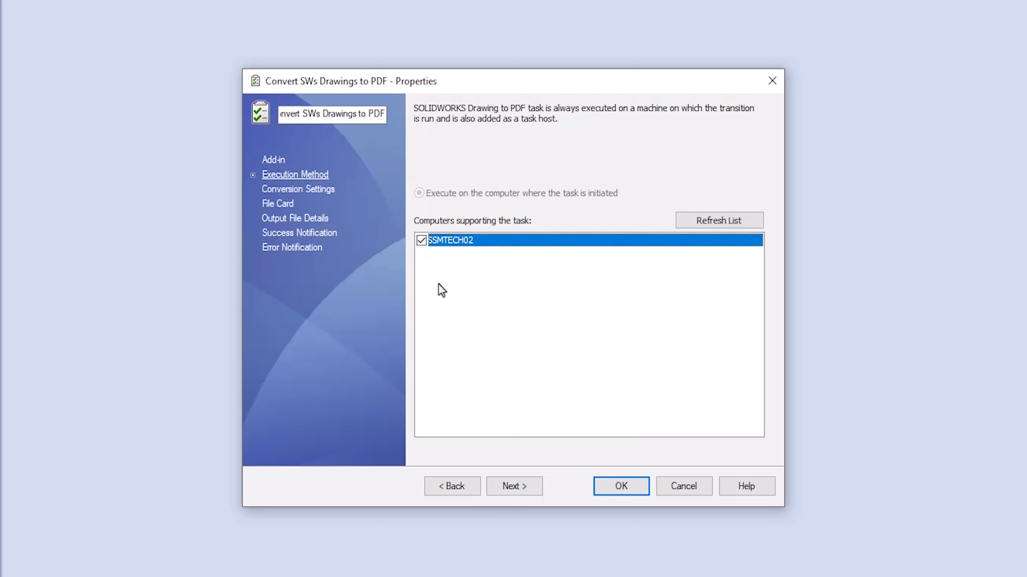
click(516, 487)
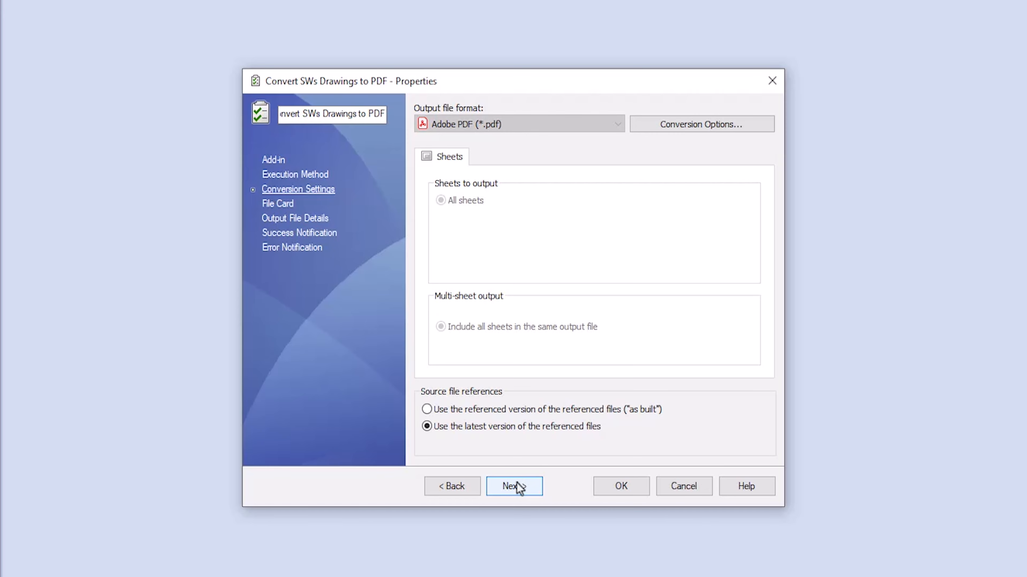
Step: Set source file references to use the referenced version ("as built") and accept the existing advanced PDF conversion options
click(517, 486)
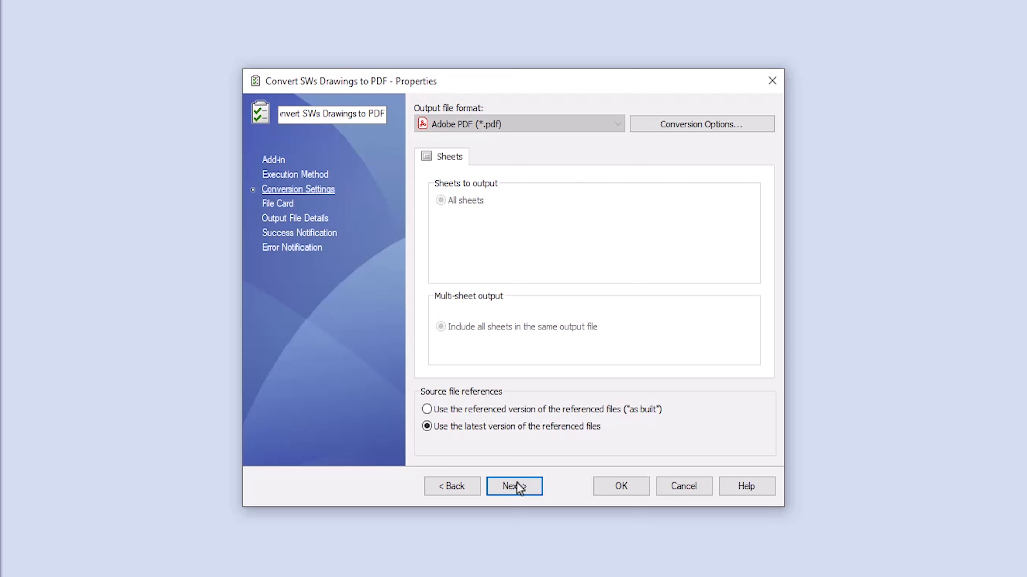
click(446, 411)
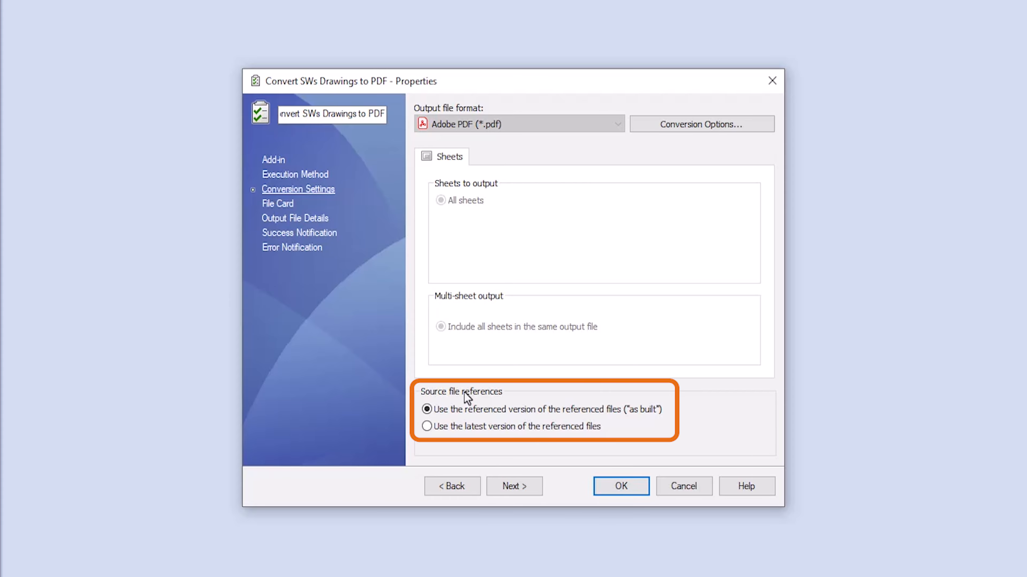
click(465, 427)
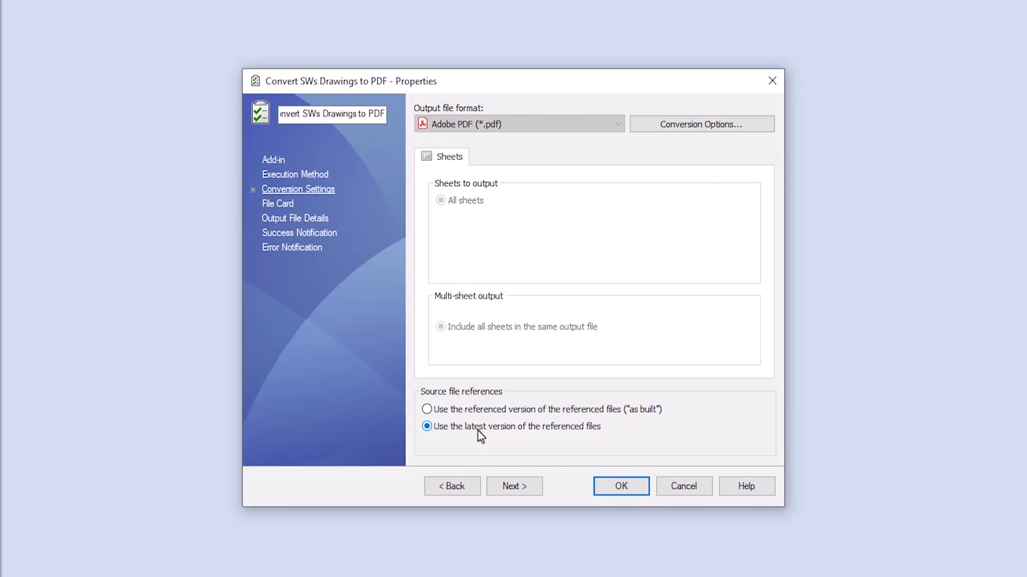
click(478, 413)
click(675, 130)
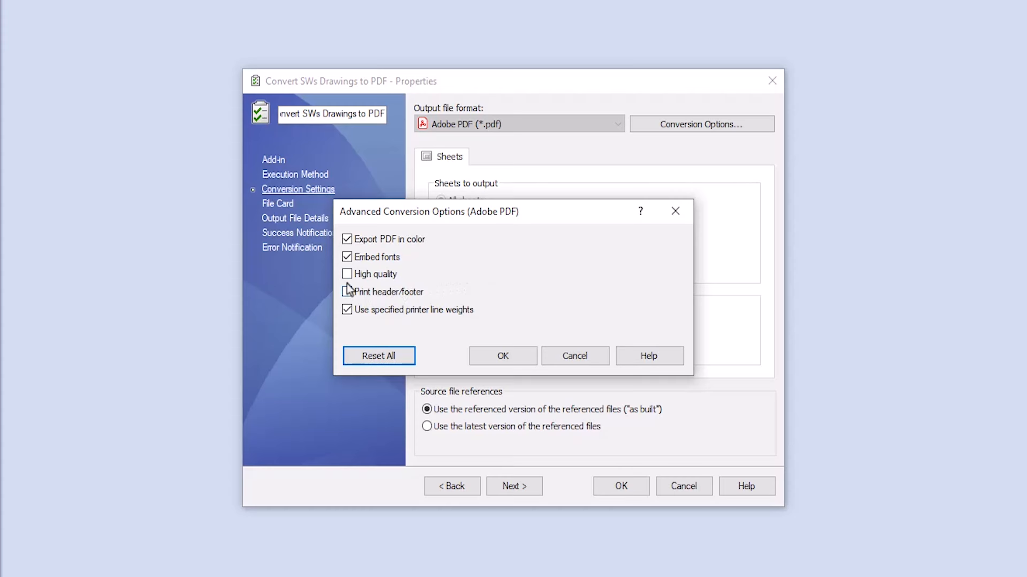
click(484, 355)
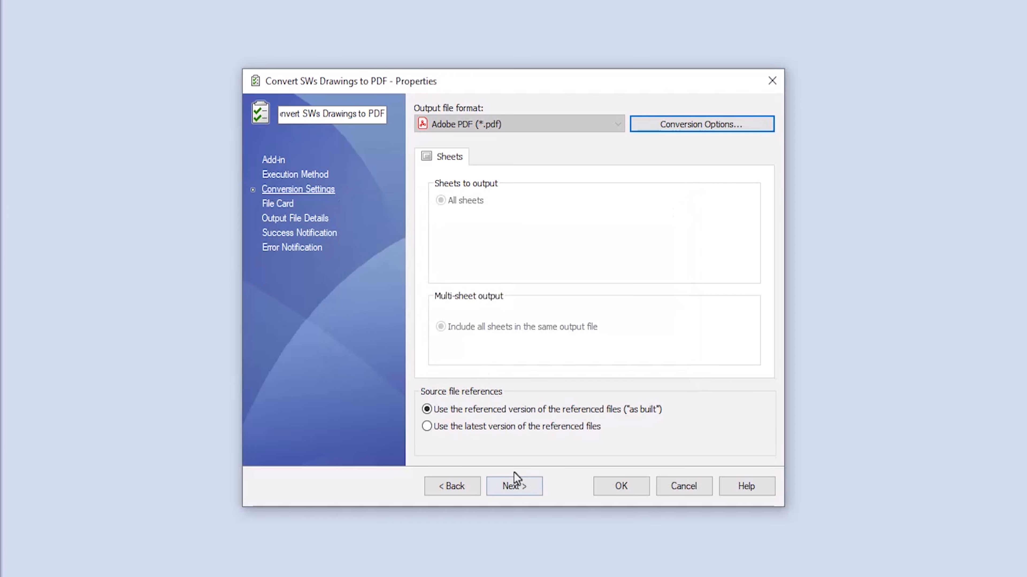
Step: Add a file card variable that maps the source variable Revision to the destination variable Revision
click(515, 478)
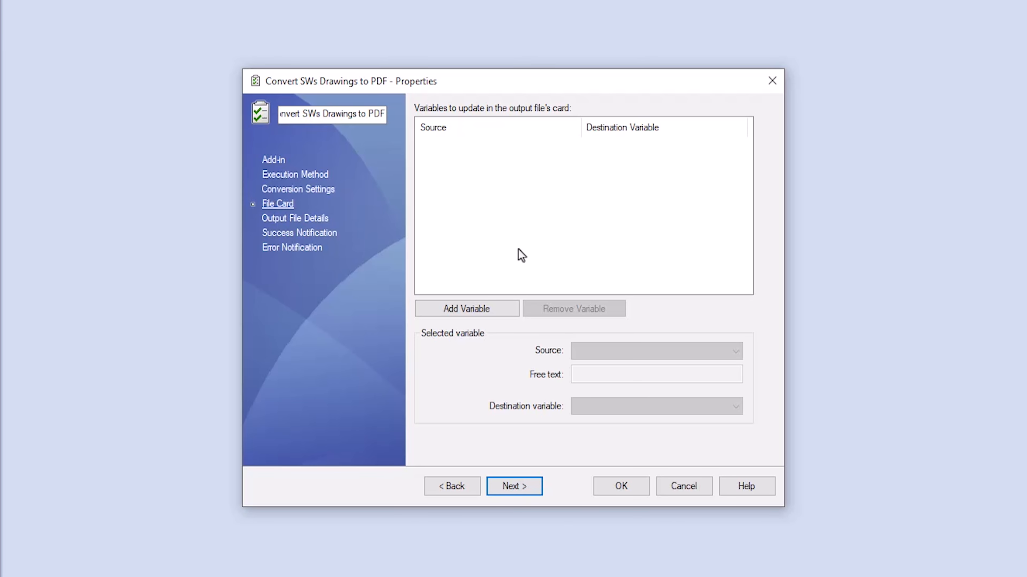
click(490, 306)
click(591, 352)
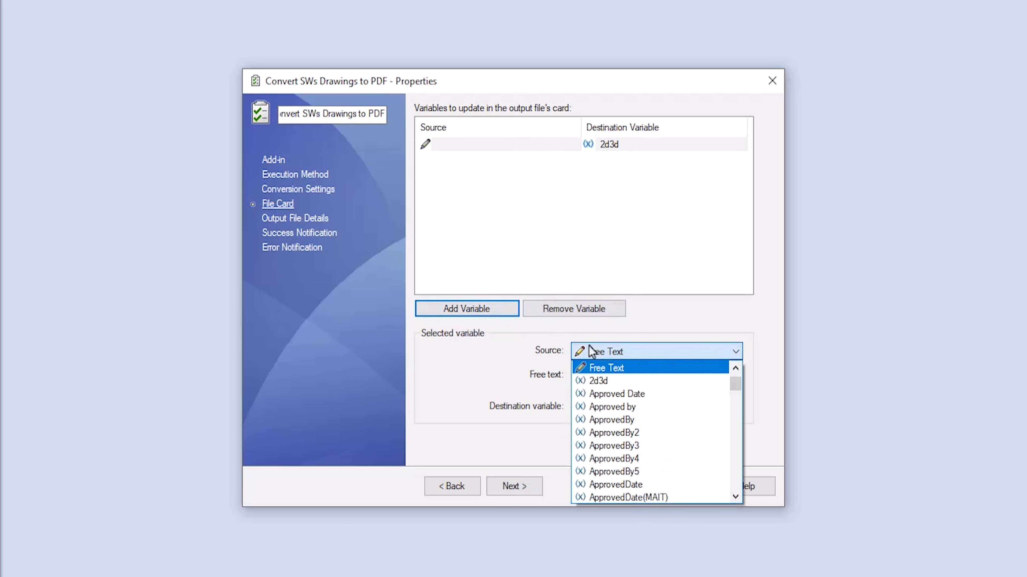
key(r)
scroll(621, 433, down, 8)
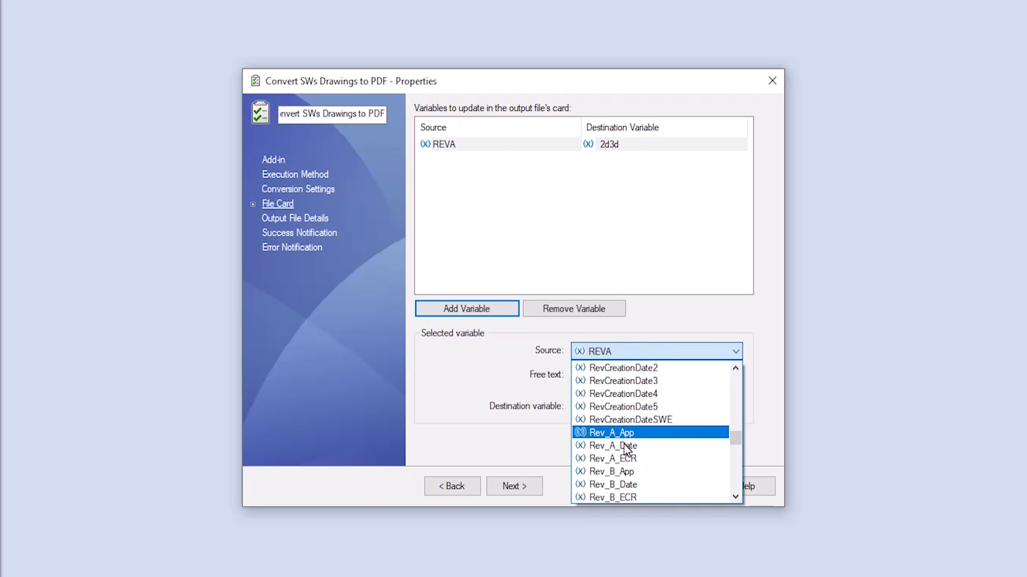
click(612, 411)
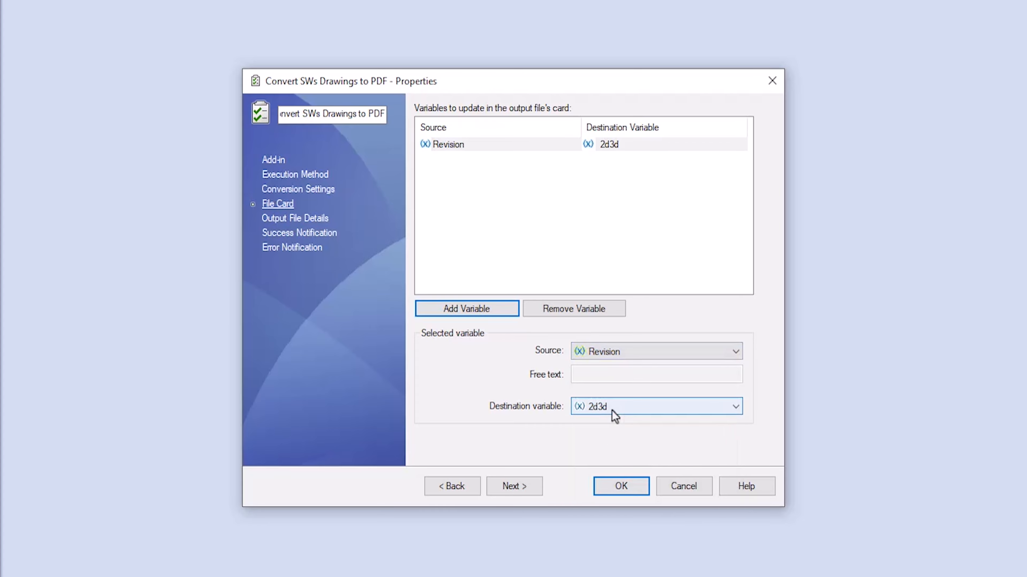
click(612, 411)
scroll(610, 445, down, 14)
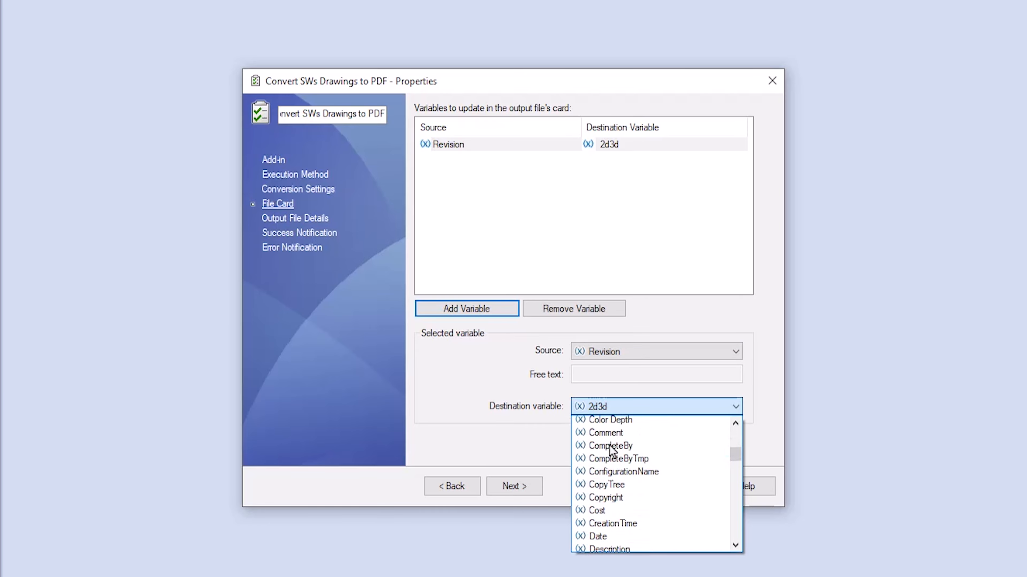
key(r)
scroll(611, 484, down, 10)
scroll(606, 458, up, 1)
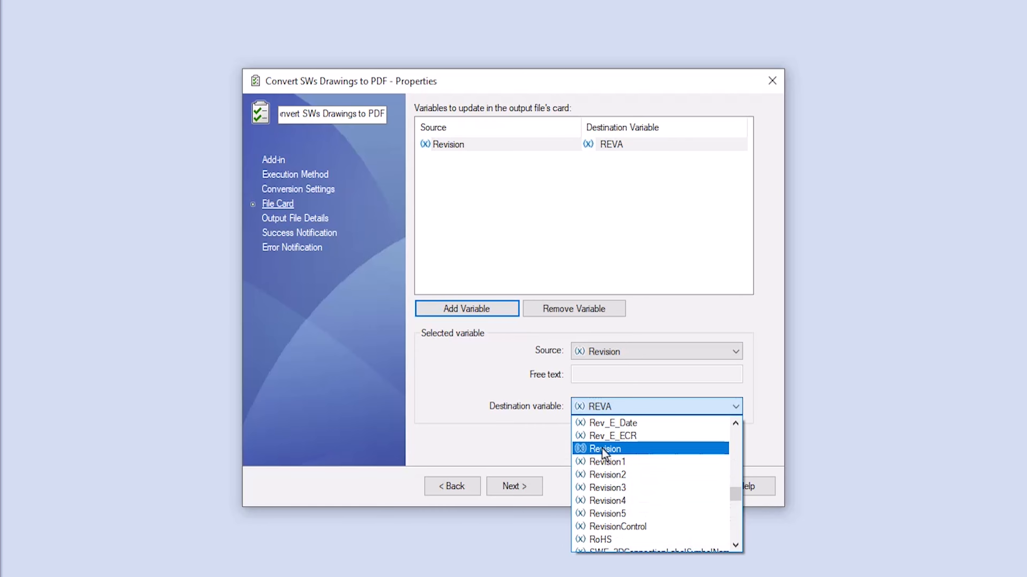
click(602, 448)
Step: Add a second file card variable with Free Text as source and Checked by as destination variable
click(466, 308)
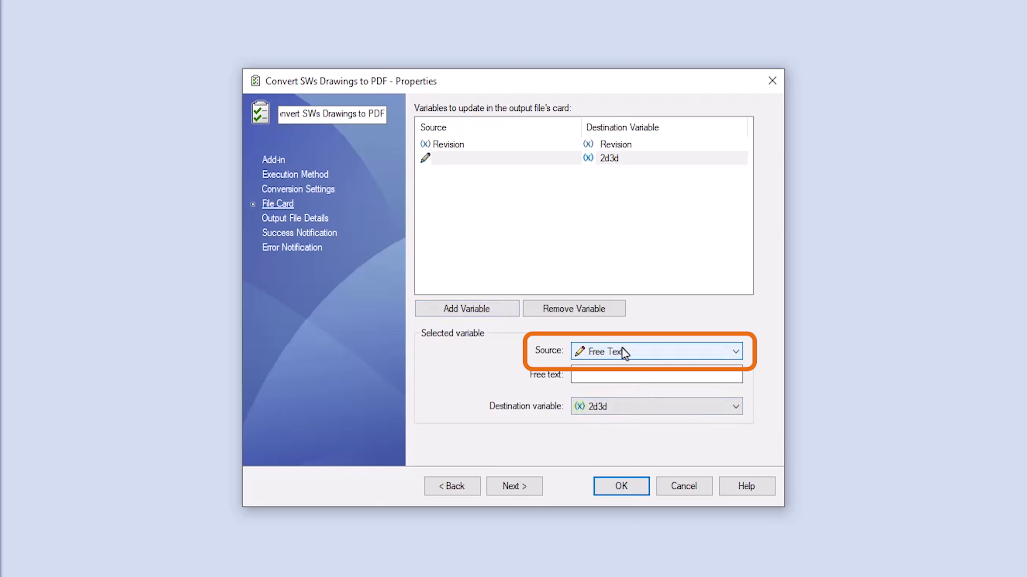
click(613, 403)
key(c)
scroll(610, 473, down, 6)
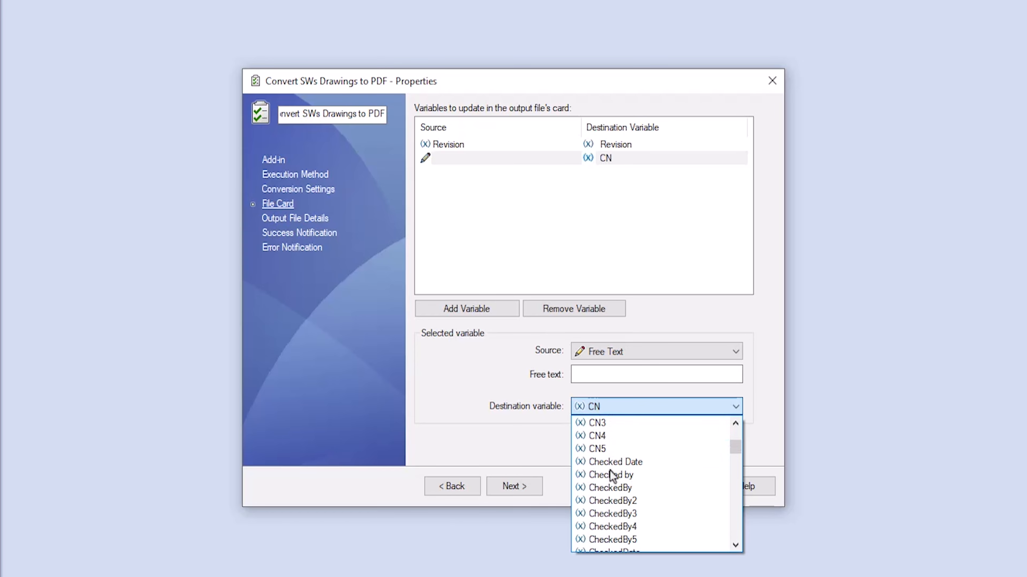
click(611, 474)
Step: Replace the output path in the output file details with Vault Root Folder Path, the text \PDF\ and Source File Name
click(530, 489)
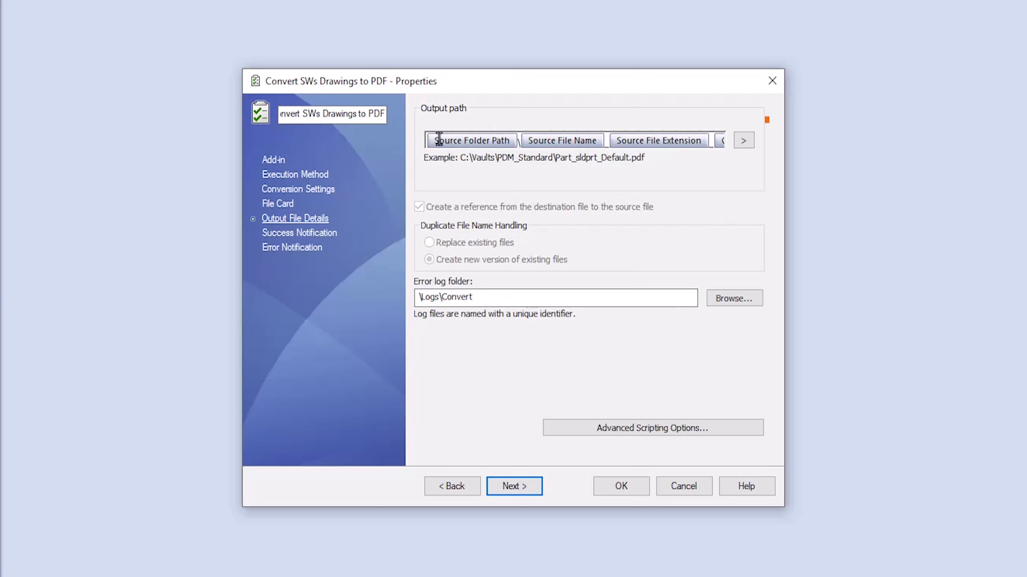
click(516, 133)
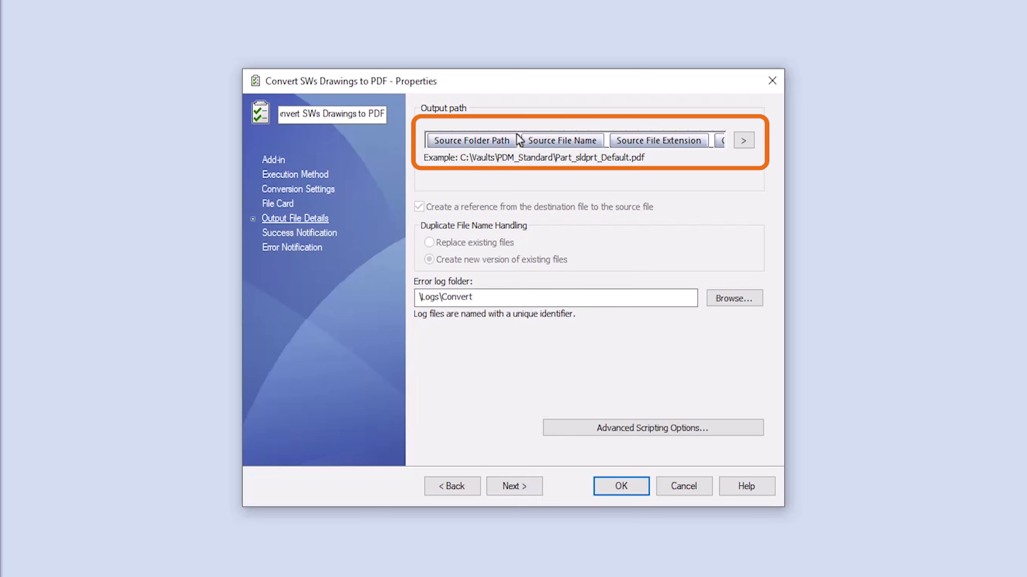
key(ctrl+a)
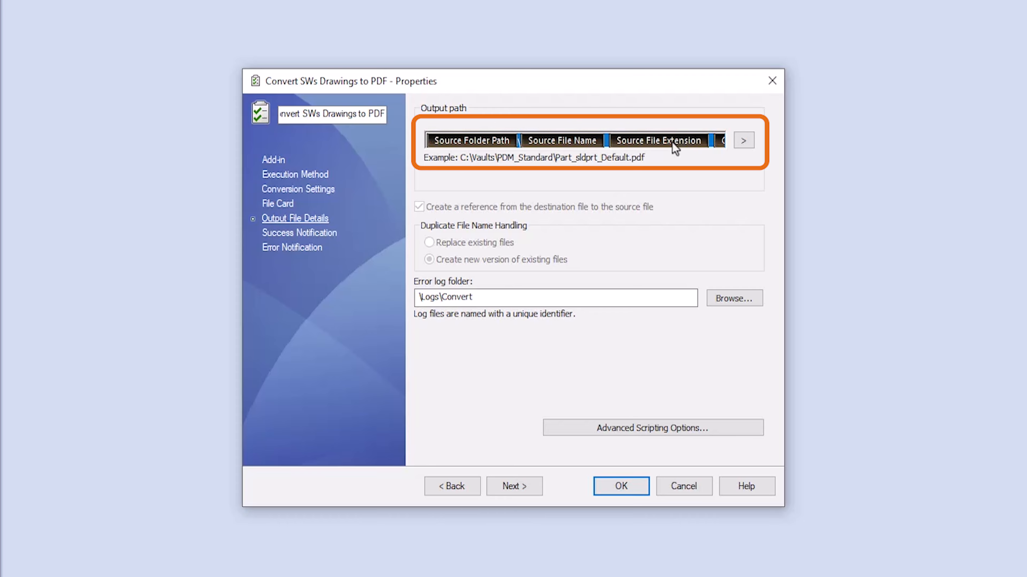
key(Delete)
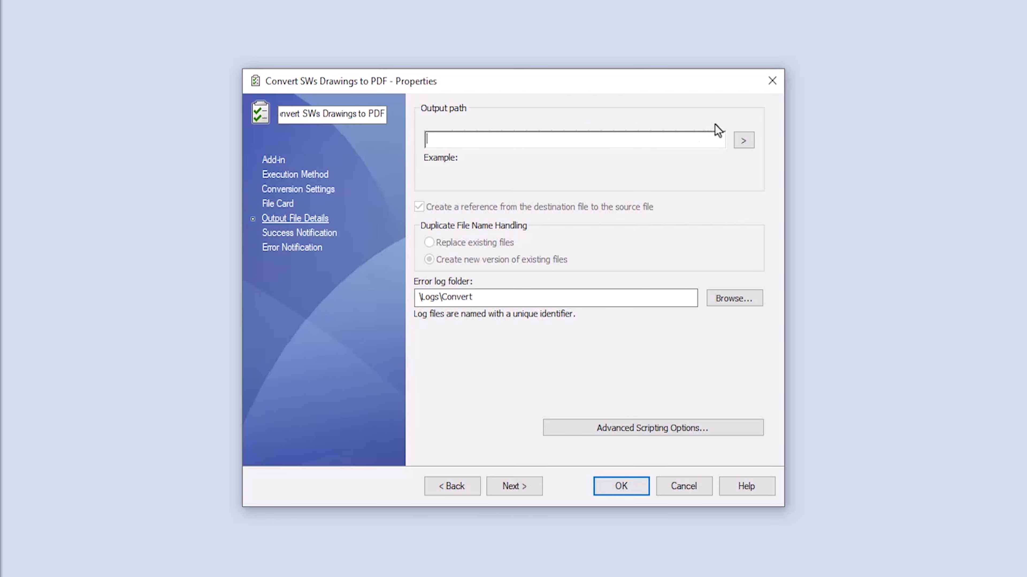
click(743, 141)
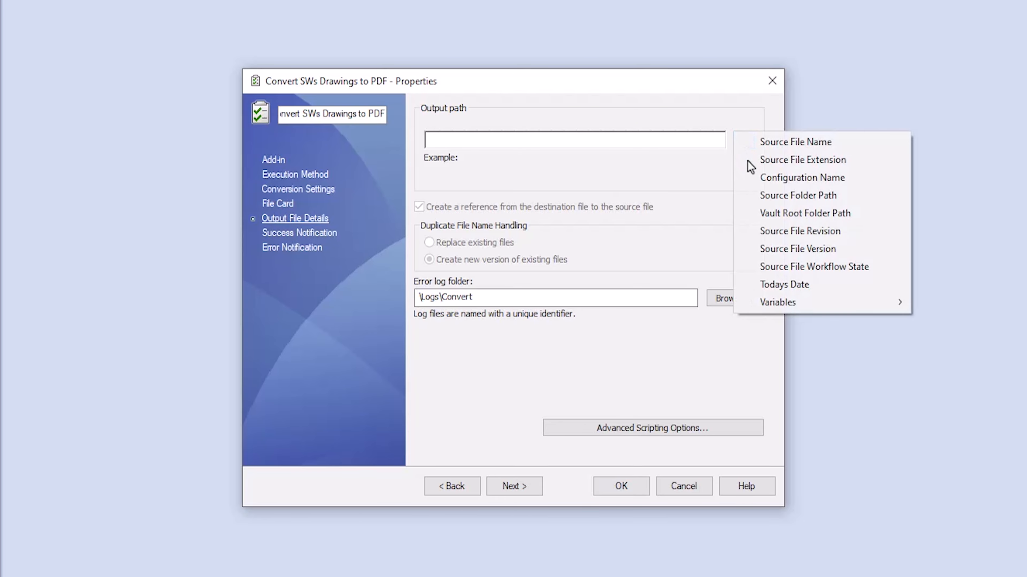
click(775, 217)
text(\PDF\)
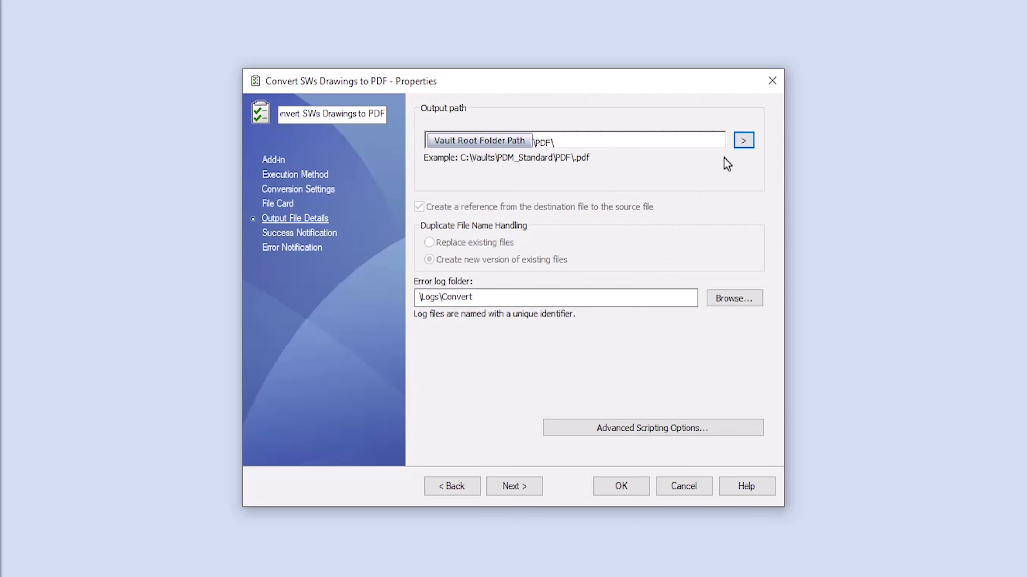
click(743, 140)
click(770, 143)
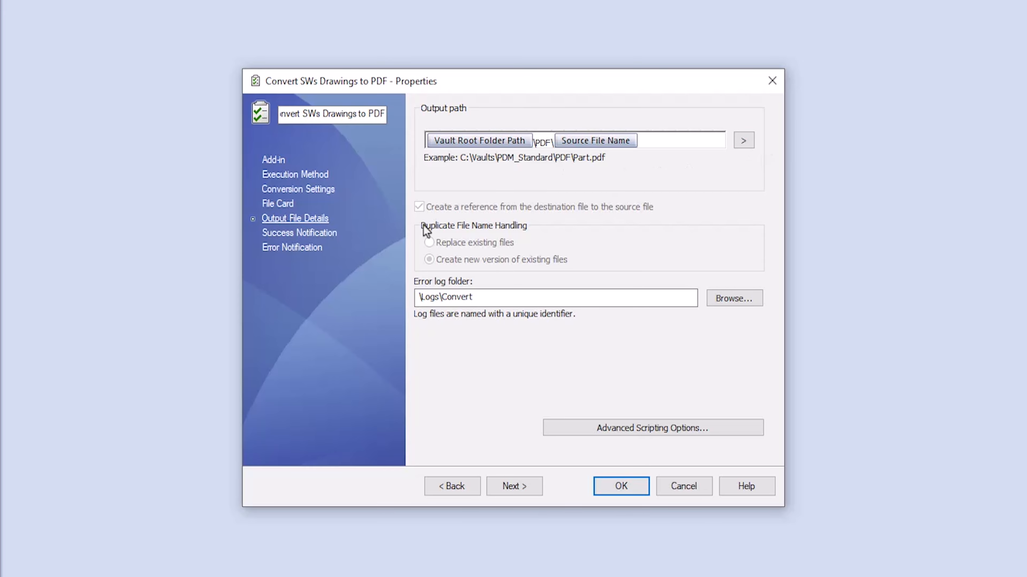
Step: Set the error log folder to the vault root, C:\Vaults\PDM_Standard
click(490, 299)
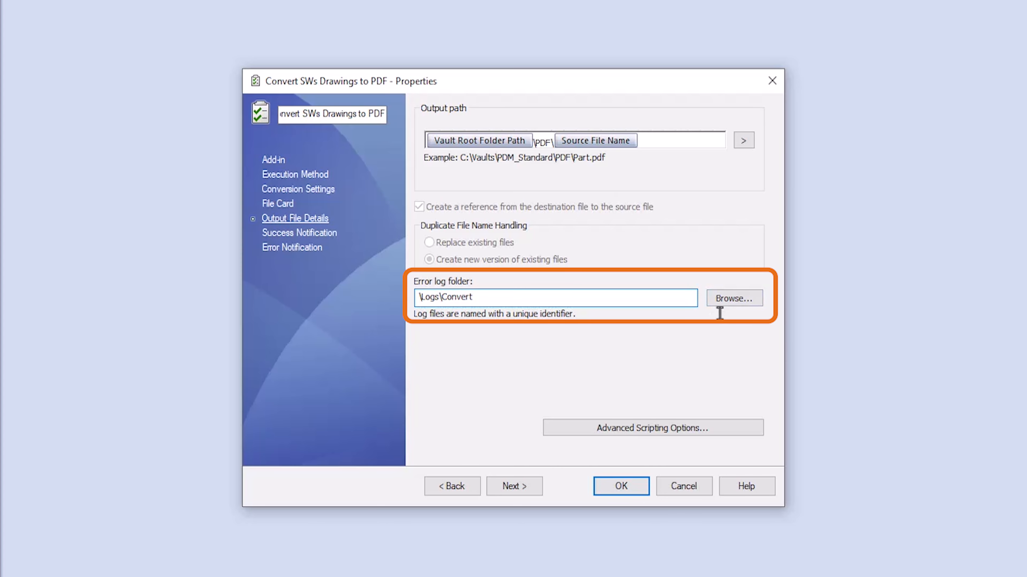
click(730, 304)
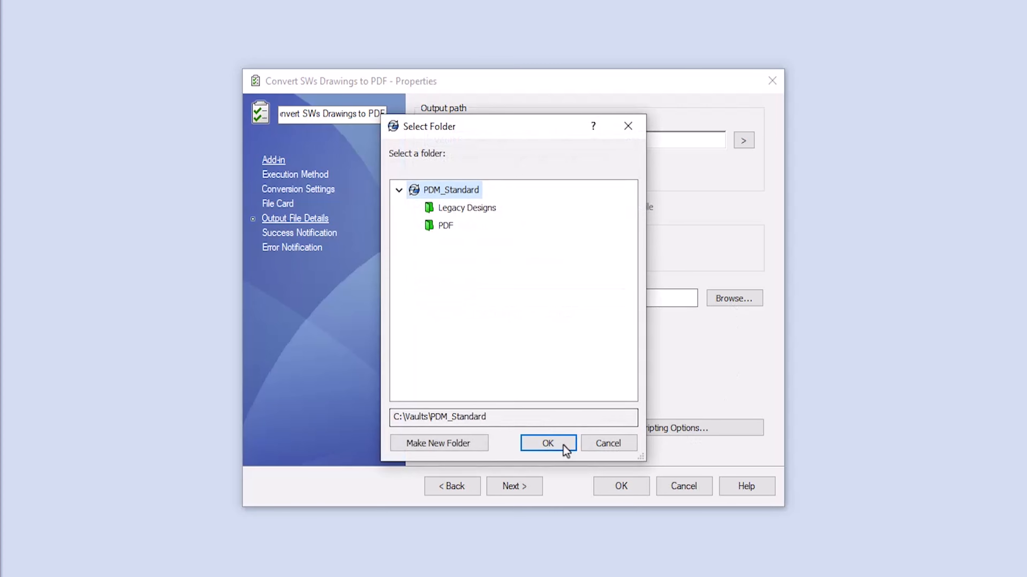
click(564, 445)
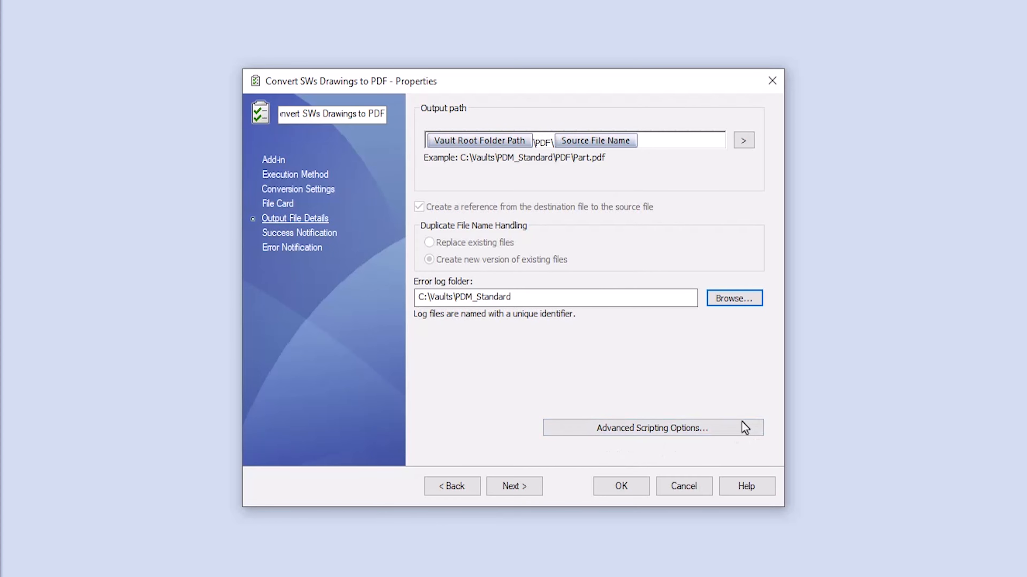
Step: Review the default convert script and the available SOLIDWORKS versions in the advanced scripting options, keeping the default version
click(703, 429)
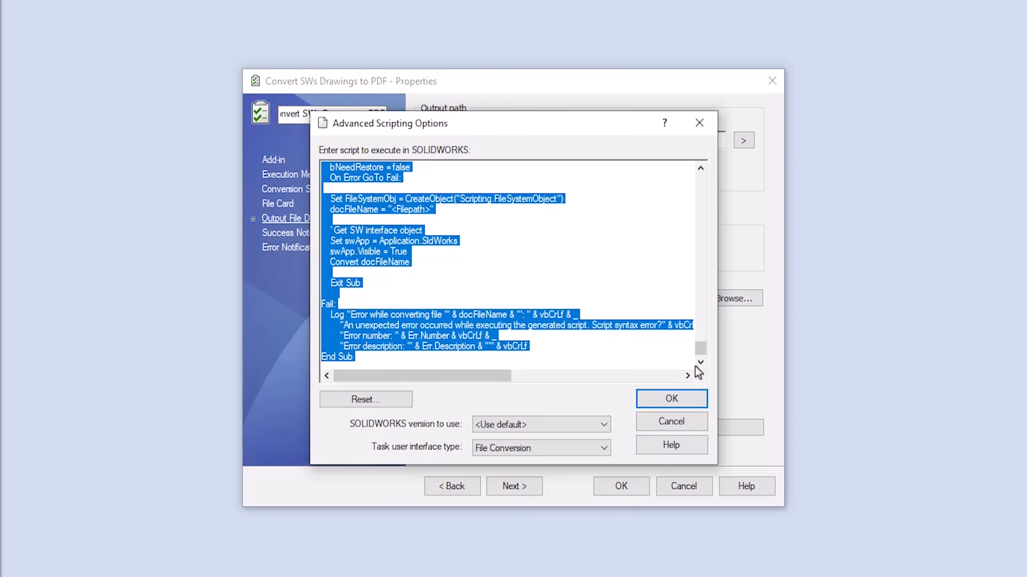
drag(703, 348, 701, 173)
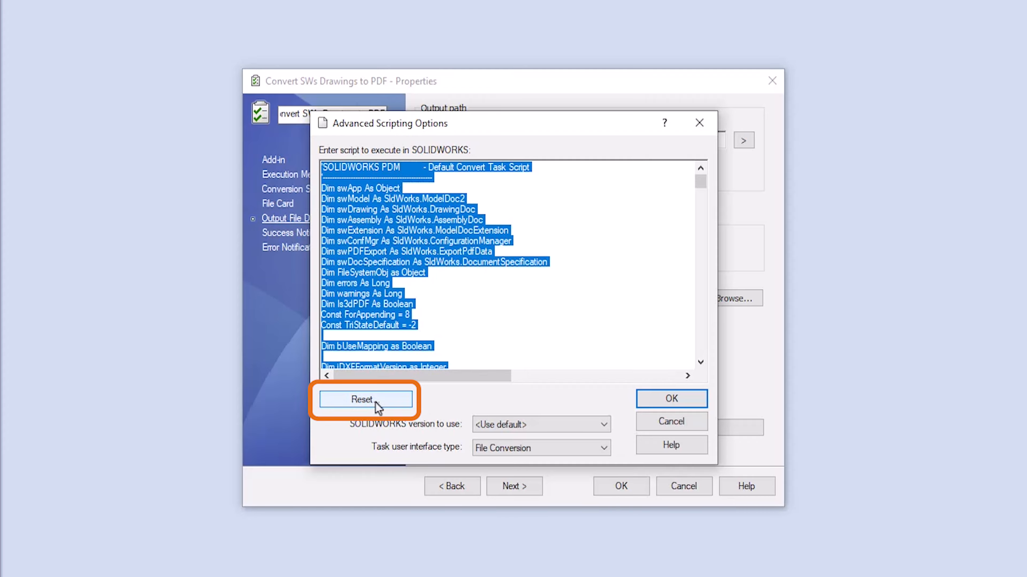
click(492, 423)
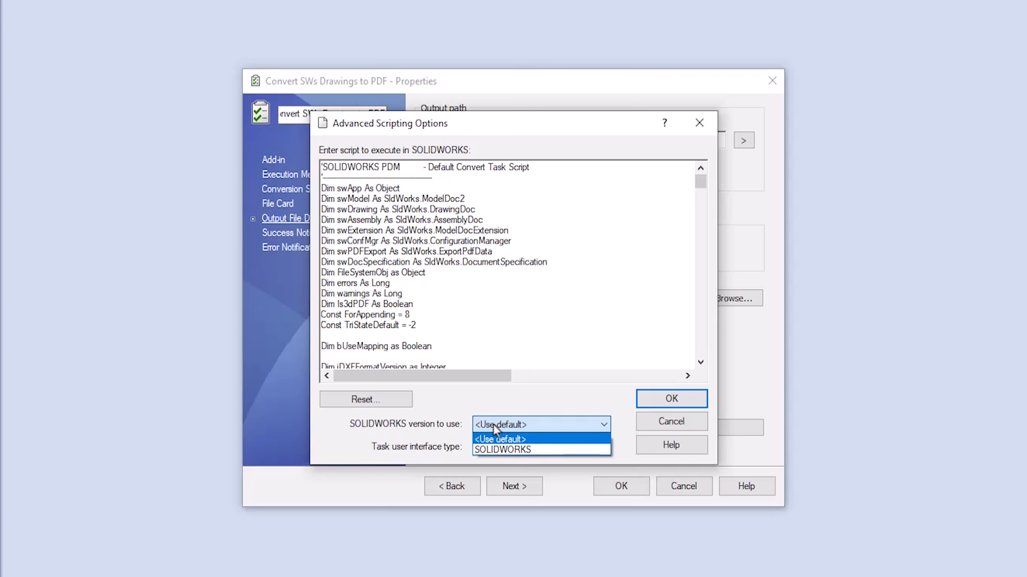
click(467, 394)
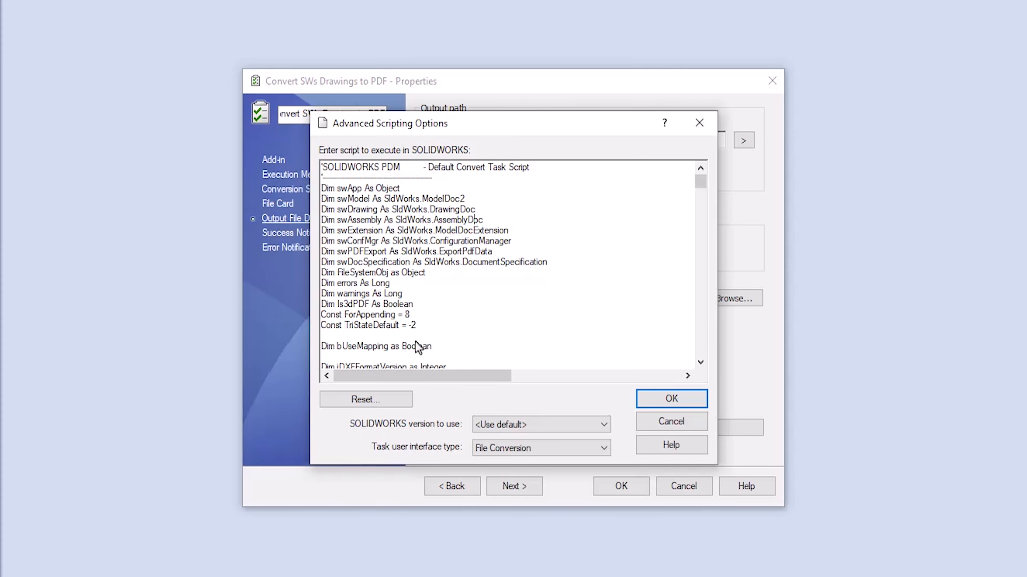
key(Return)
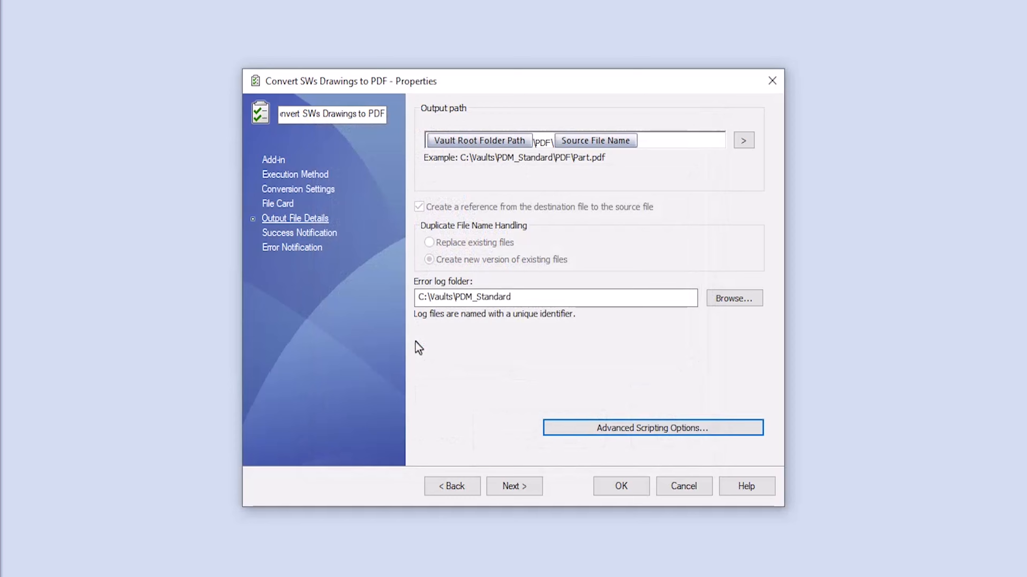
Step: Enable success notification for the user who launched the task, leaving the message subject and text empty
click(529, 486)
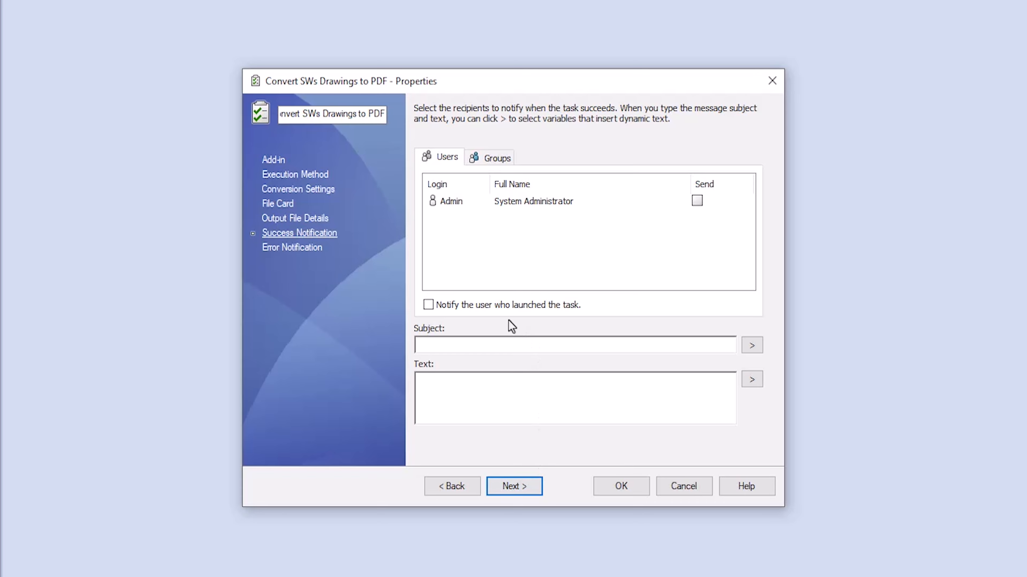
click(432, 304)
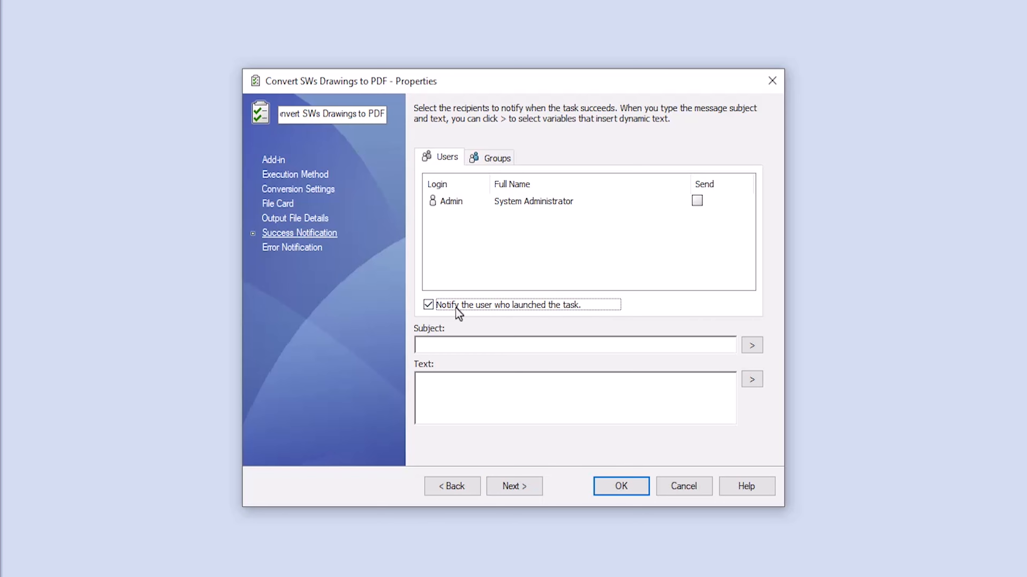
click(566, 348)
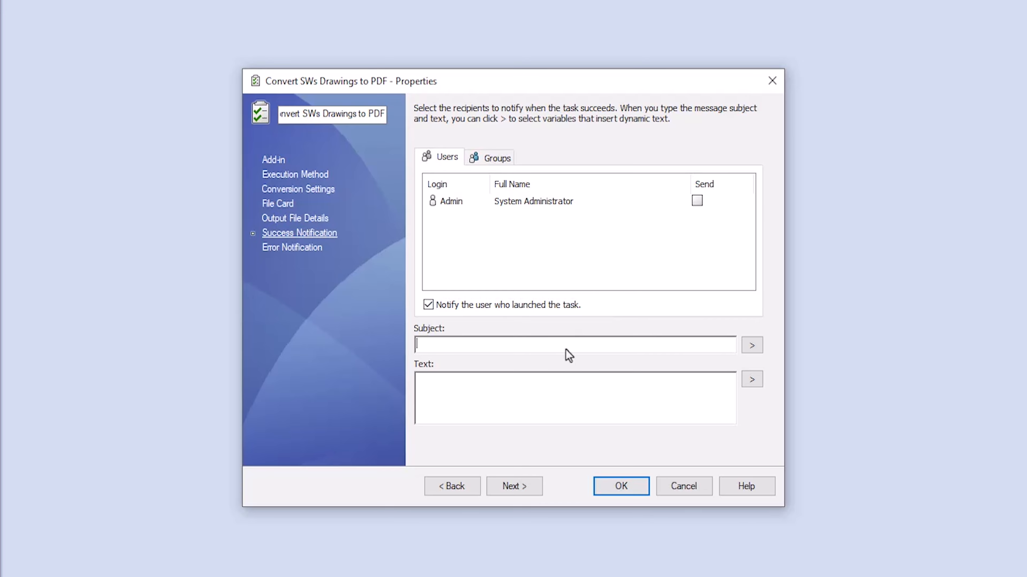
key(Tab)
click(434, 343)
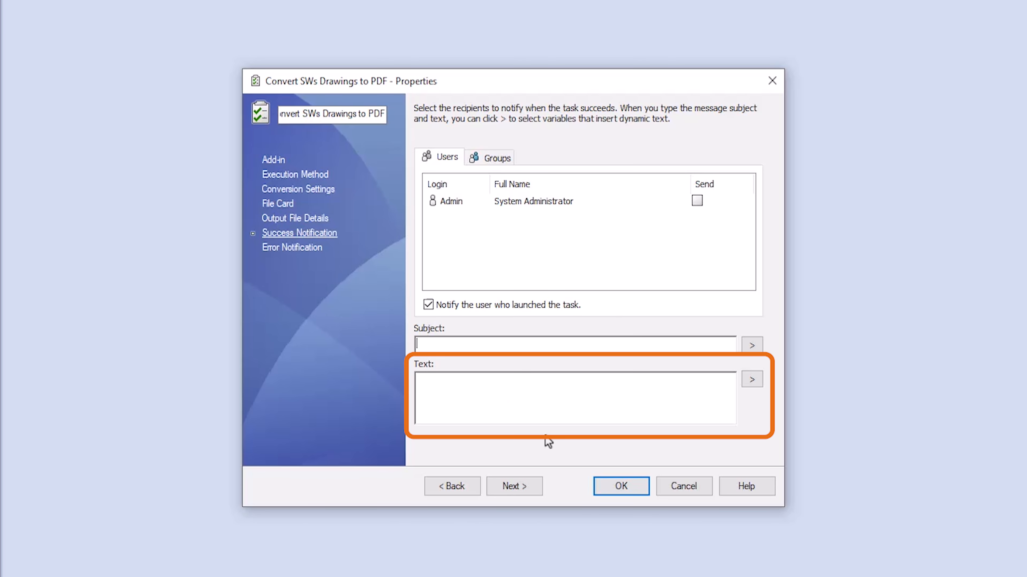
Step: Set the error notification to be sent to the user who launched the task and to the Admin user
click(517, 486)
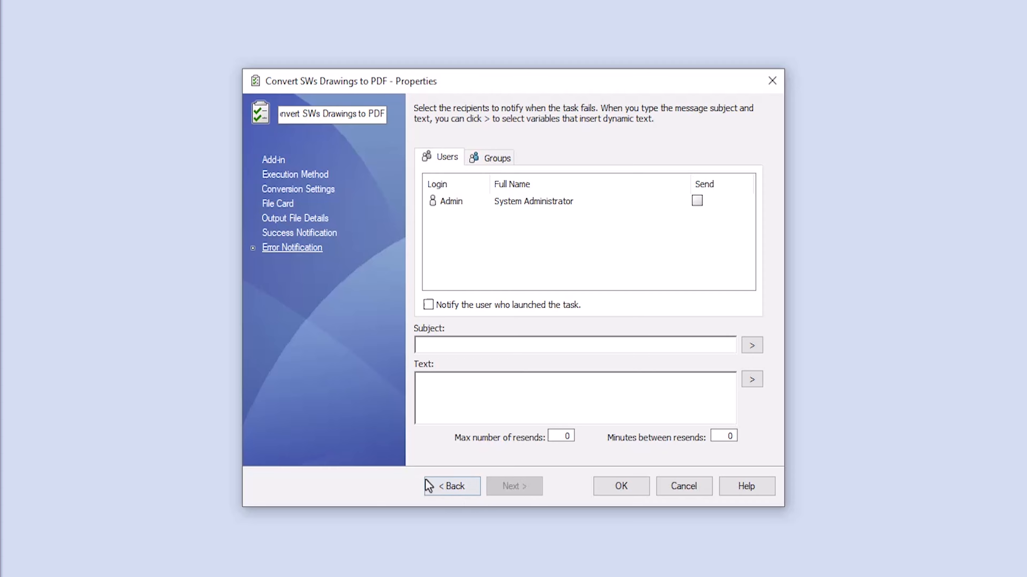
click(428, 305)
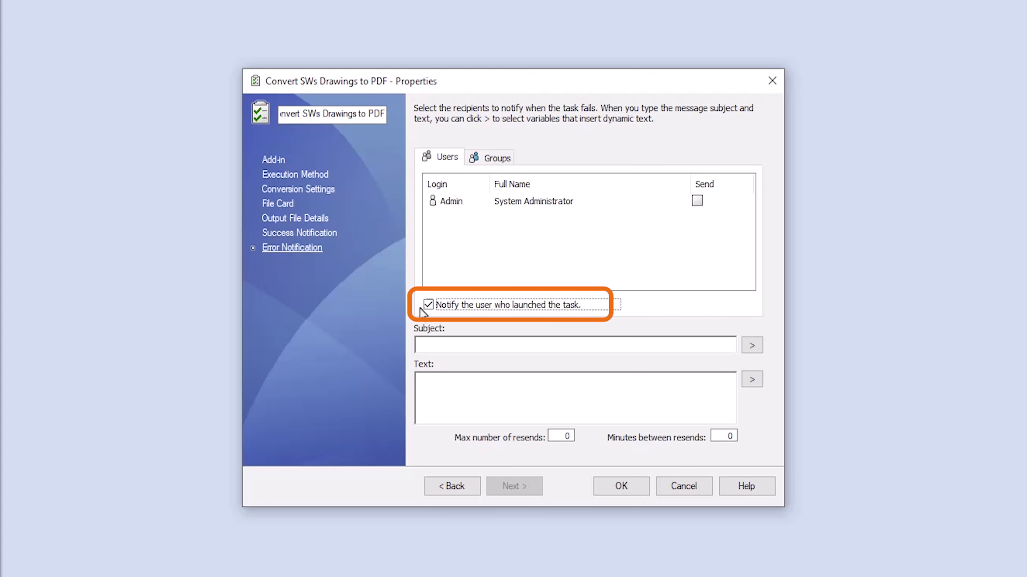
click(697, 201)
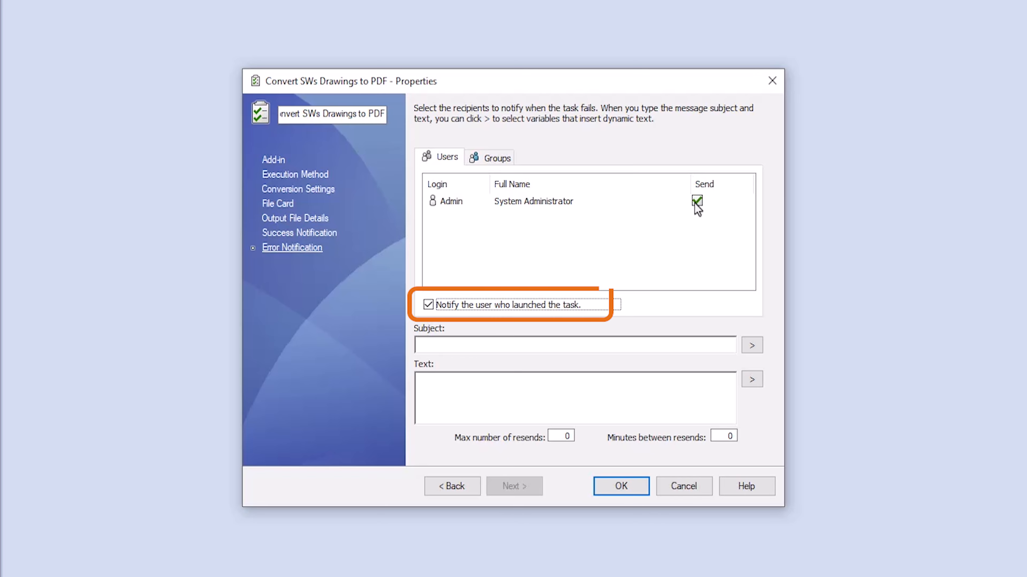